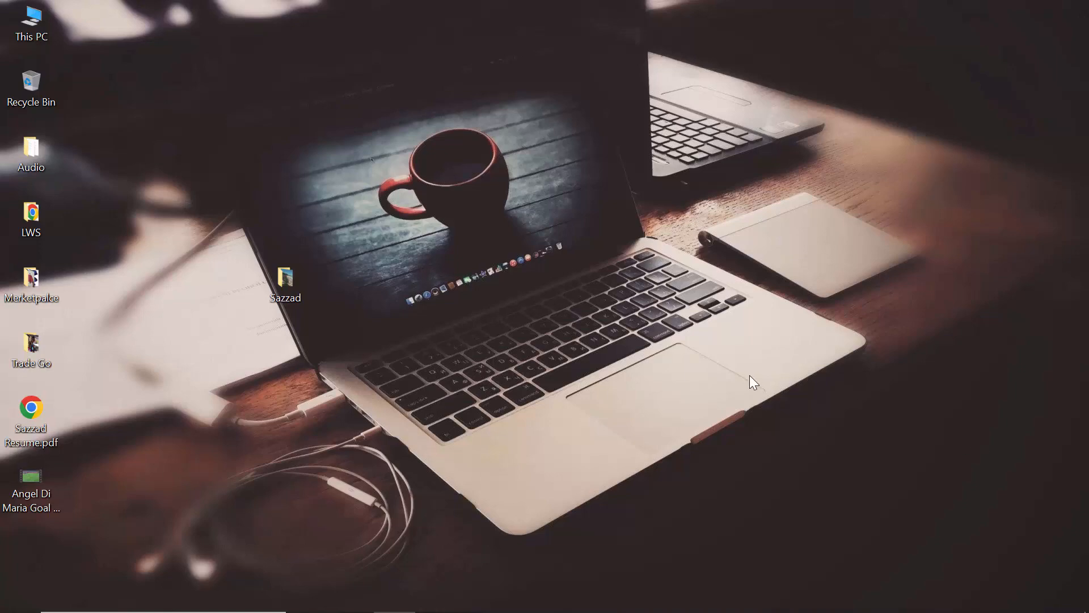
Step: Open the desktop folder holding Video.mp4, play the video in VLC media player, and close the player
{"action": "double_click", "coordinate": [285, 280]}
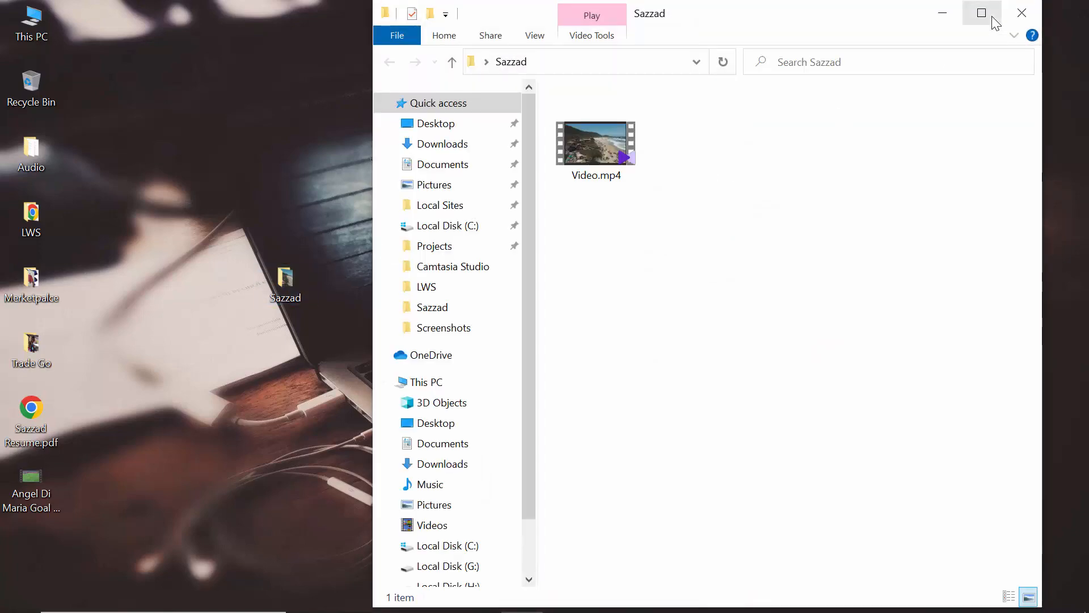
{"action": "left_click", "coordinate": [608, 161]}
{"action": "right_click", "coordinate": [608, 161]}
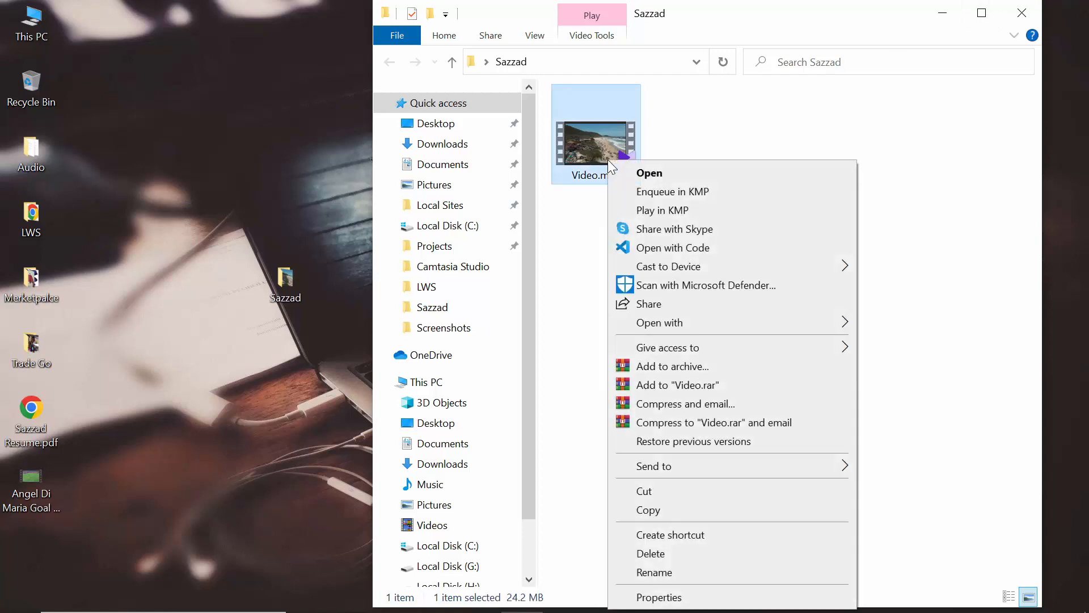
{"action": "mouse_move", "coordinate": [742, 325]}
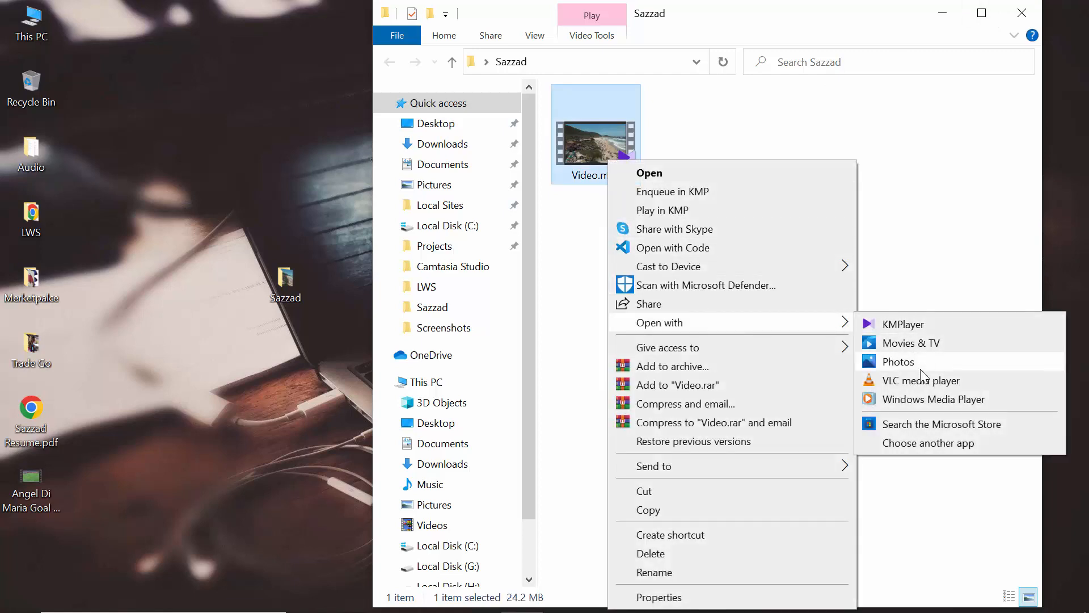
{"action": "left_click", "coordinate": [924, 391]}
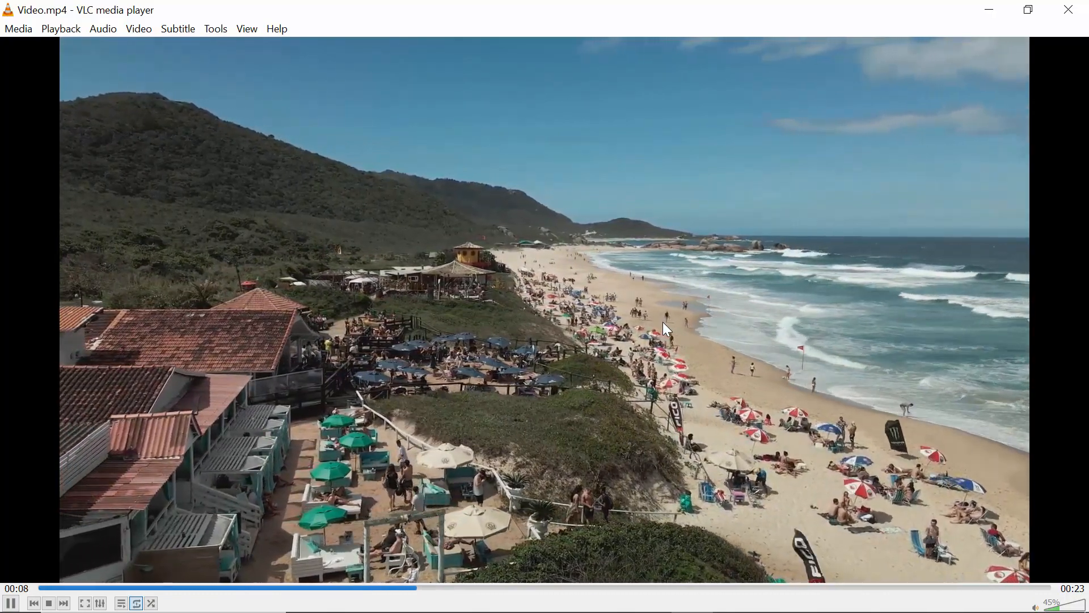
{"action": "left_click", "coordinate": [1059, 7]}
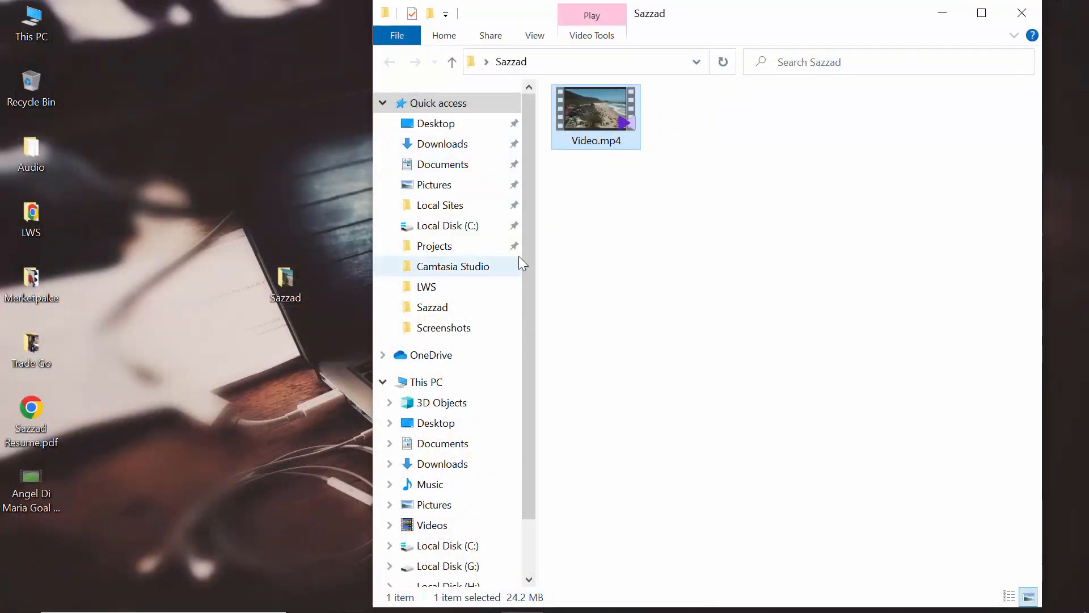
Step: Launch VLC media player from a system search for "vlc" and open its Convert / Save function
{"action": "key", "text": "super"}
{"action": "type", "text": "v"}
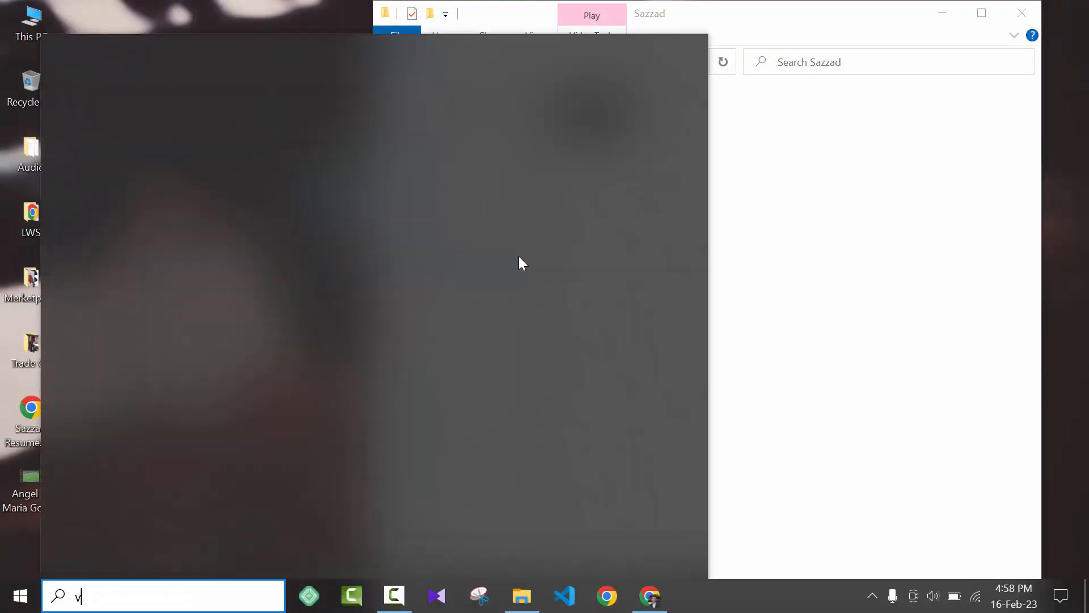
{"action": "type", "text": "lc"}
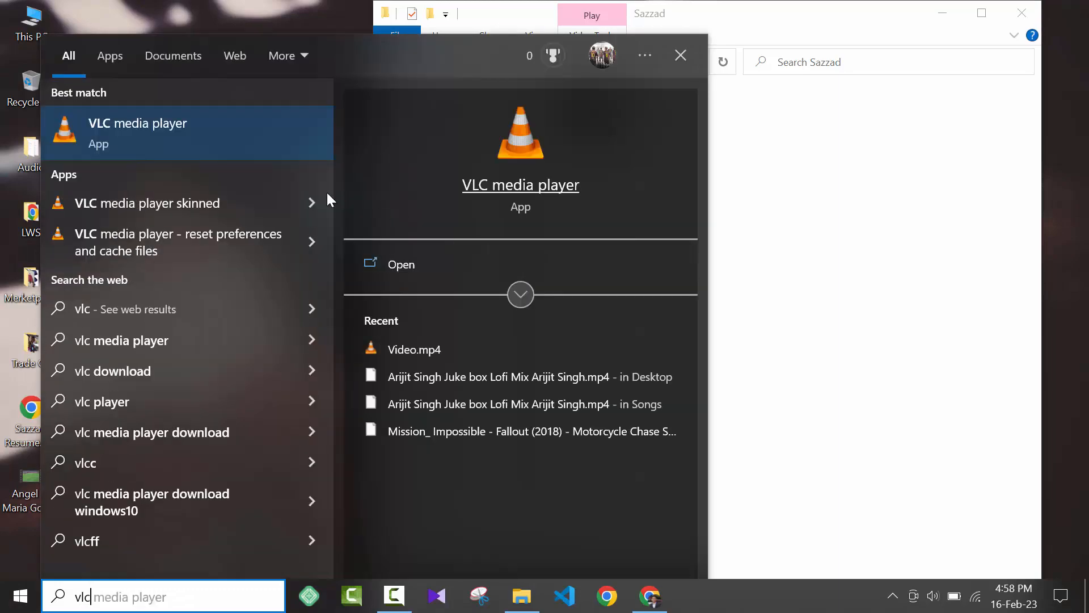
{"action": "left_click", "coordinate": [169, 145]}
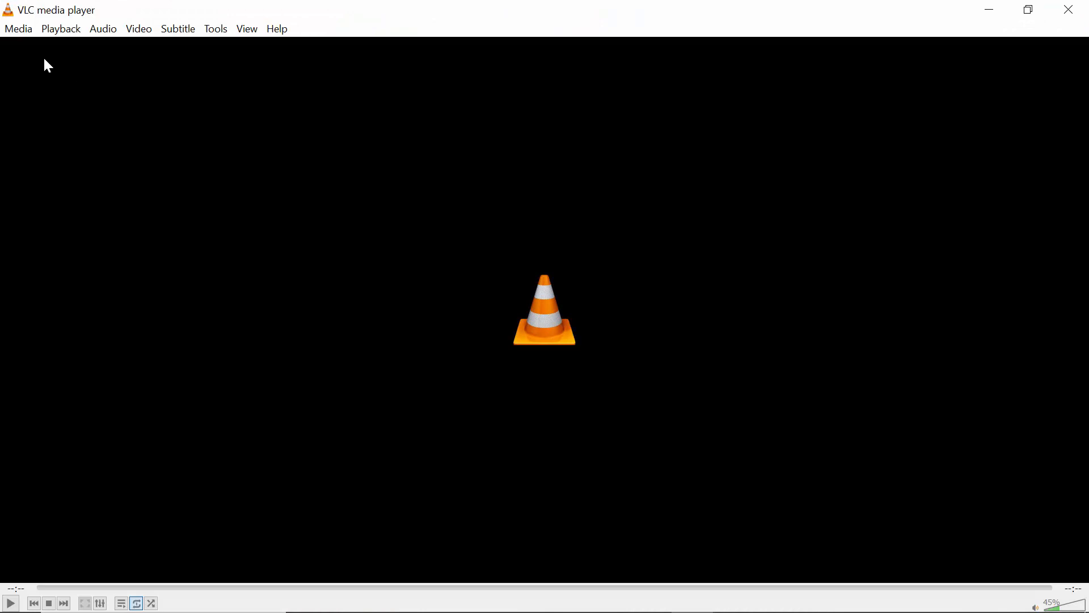
{"action": "left_click", "coordinate": [23, 32]}
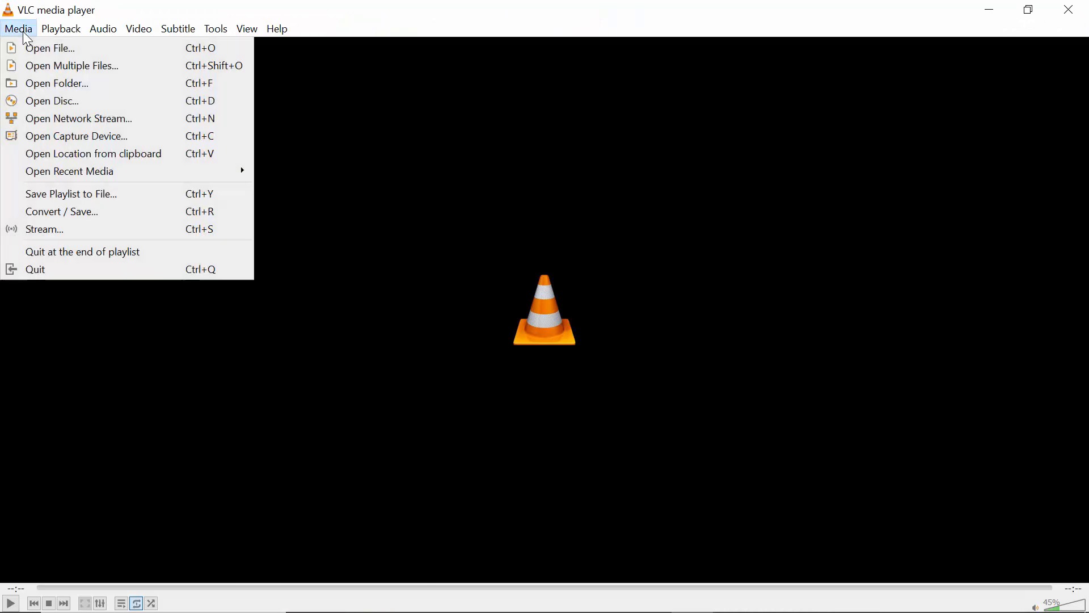
{"action": "left_click", "coordinate": [102, 214]}
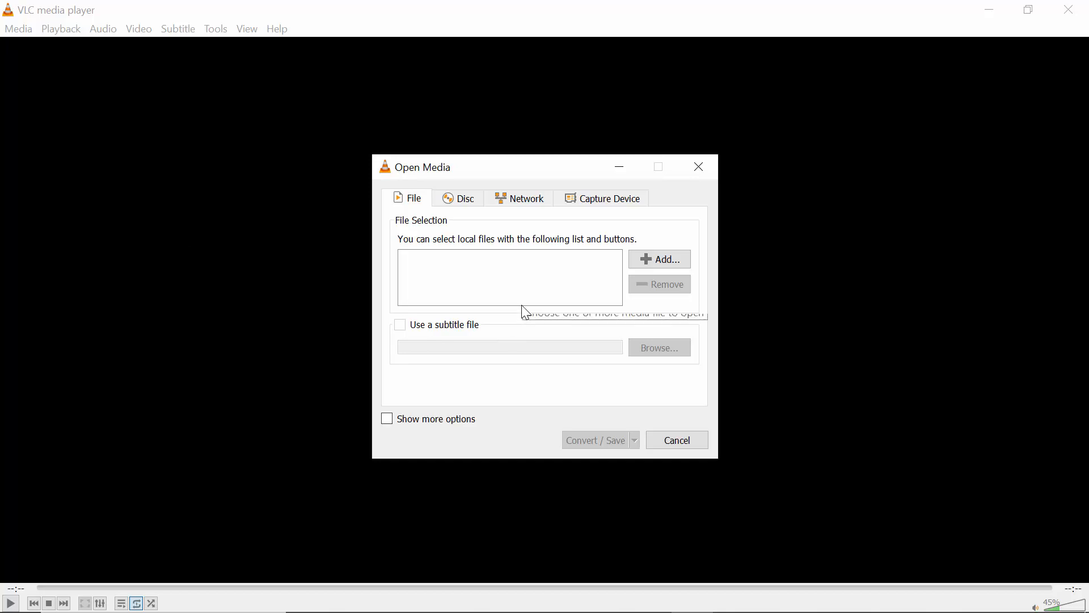
Step: Add Video.mp4 from its desktop folder as the source file and proceed to the conversion settings
{"action": "left_click", "coordinate": [659, 259]}
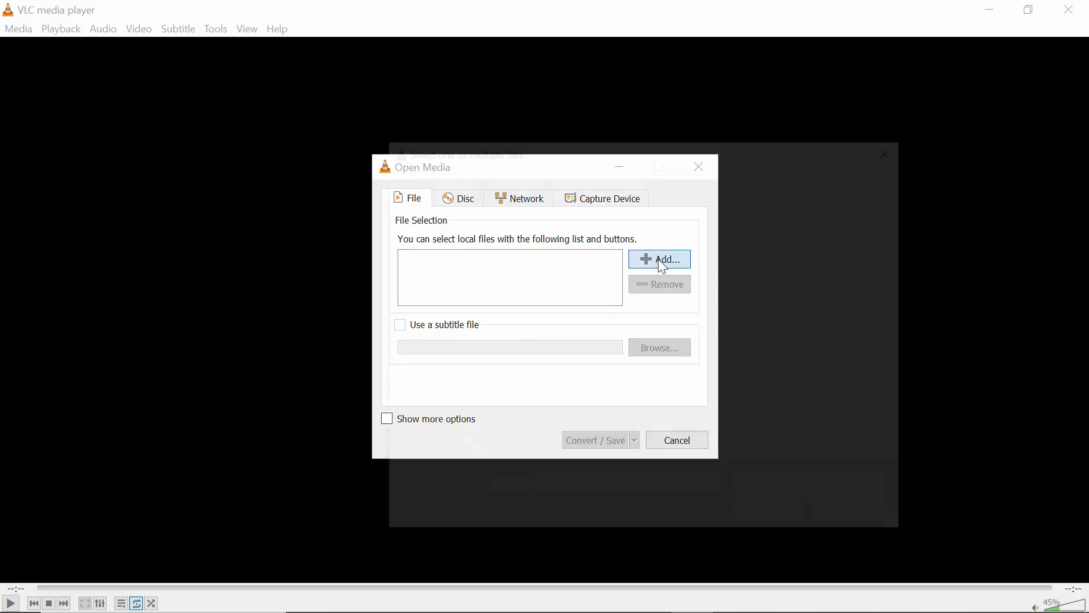
{"action": "scroll", "coordinate": [459, 326], "scroll_direction": "up", "scroll_amount": 4}
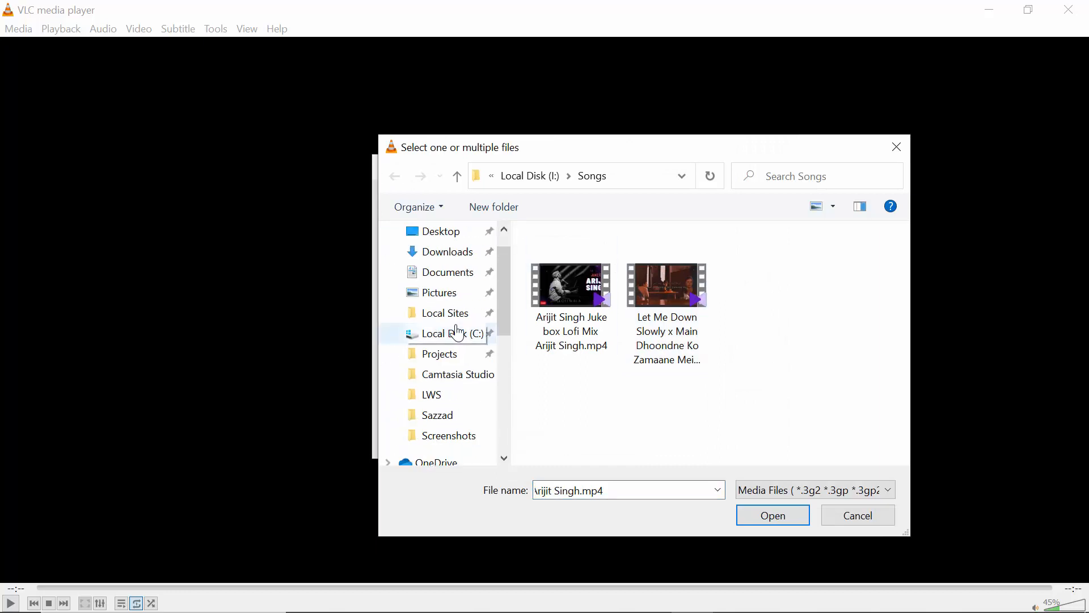
{"action": "left_click", "coordinate": [449, 231]}
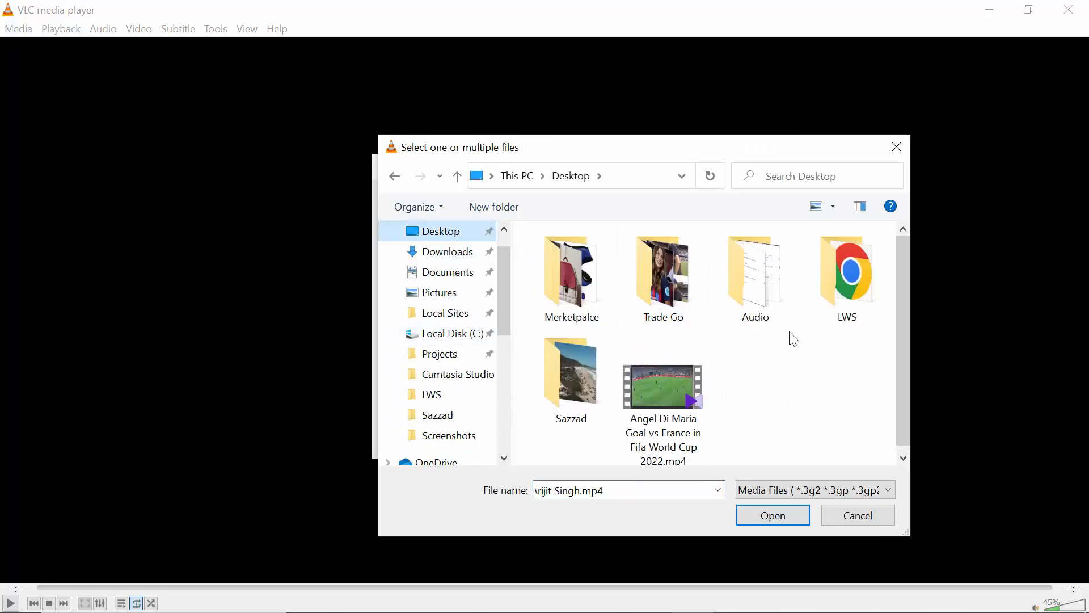
{"action": "double_click", "coordinate": [543, 396]}
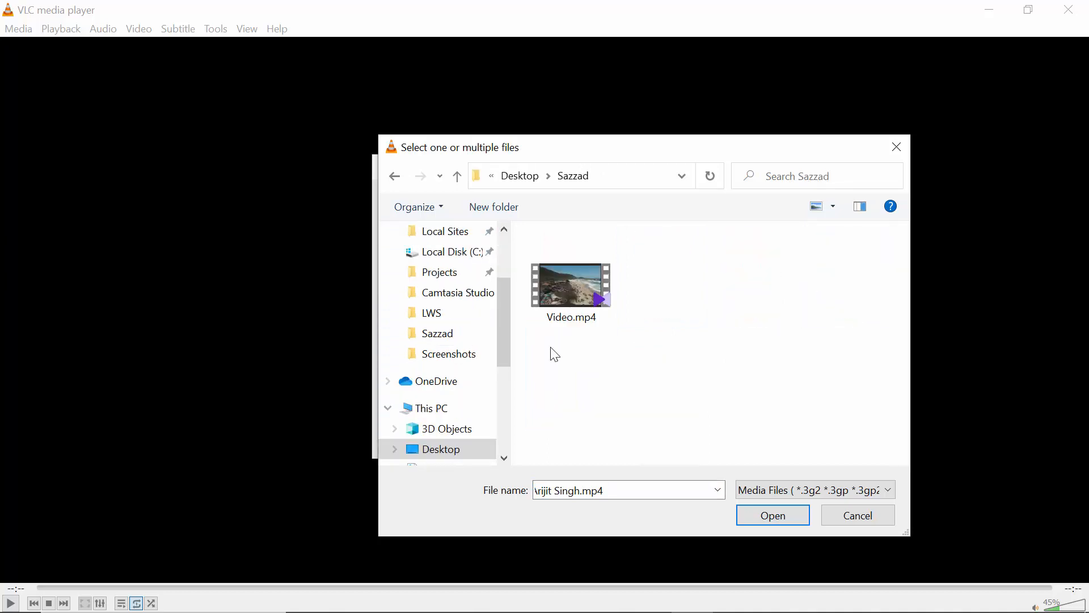
{"action": "double_click", "coordinate": [560, 319]}
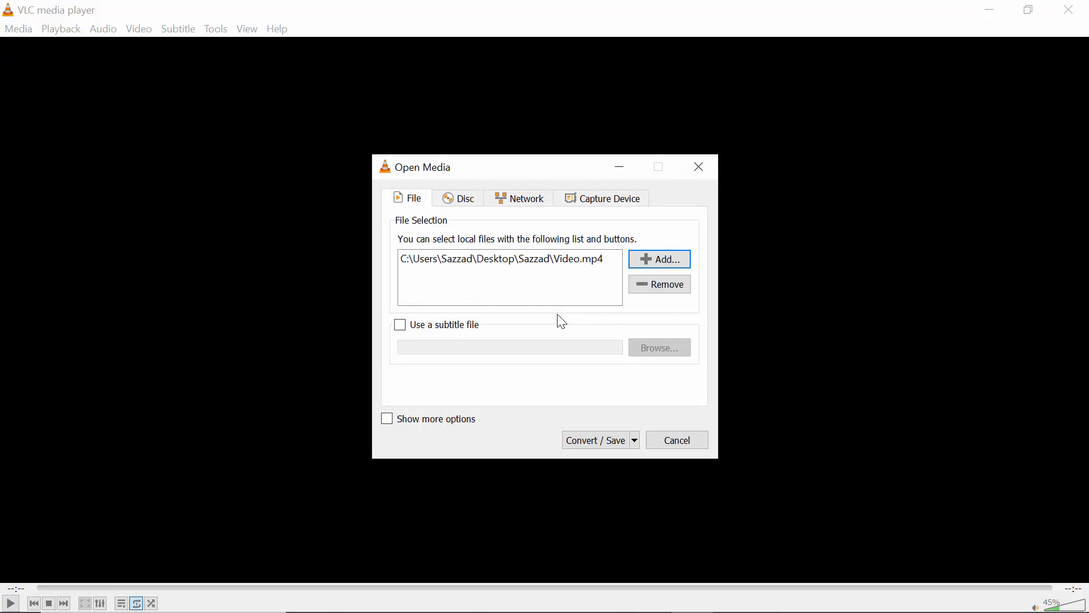
{"action": "left_click", "coordinate": [602, 440]}
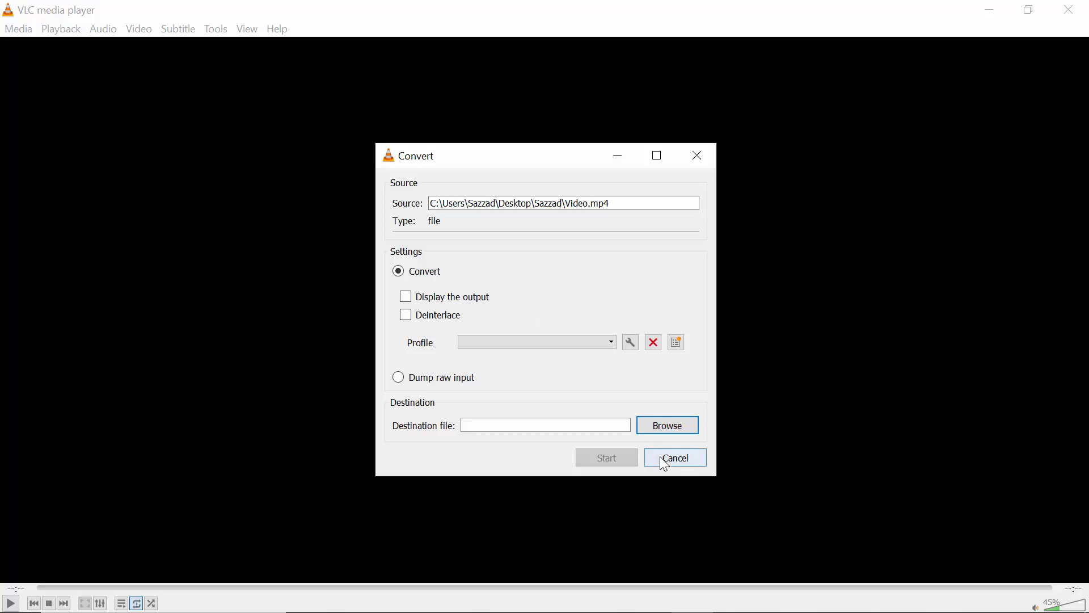
Step: Widen the Convert dialog and set the conversion profile to Audio - MP3
{"action": "left_click_drag", "start_coordinate": [717, 475], "coordinate": [816, 484]}
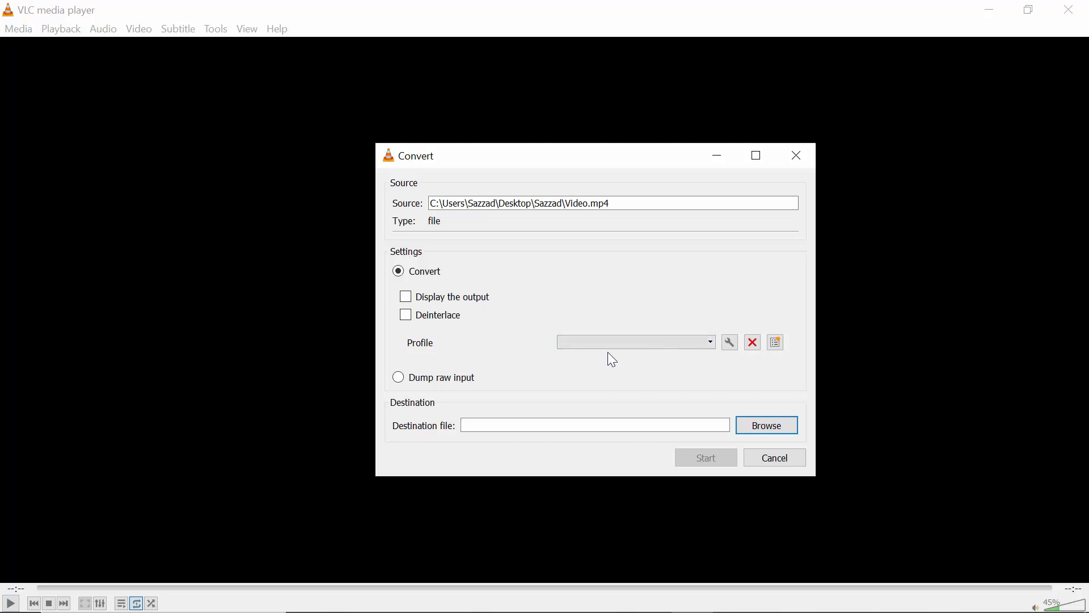
{"action": "left_click", "coordinate": [686, 345]}
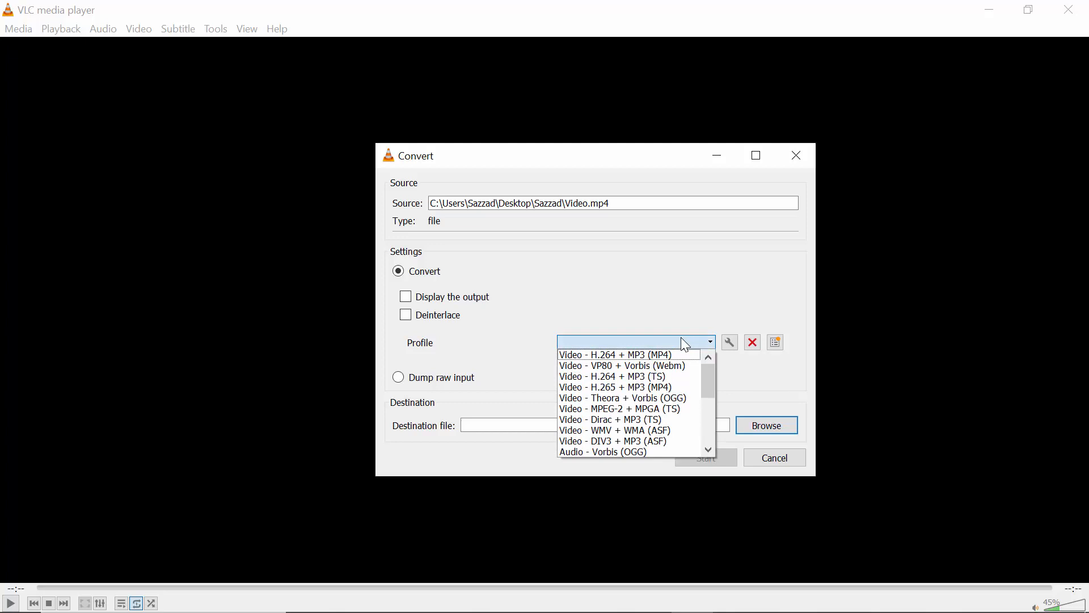
{"action": "left_click", "coordinate": [712, 409]}
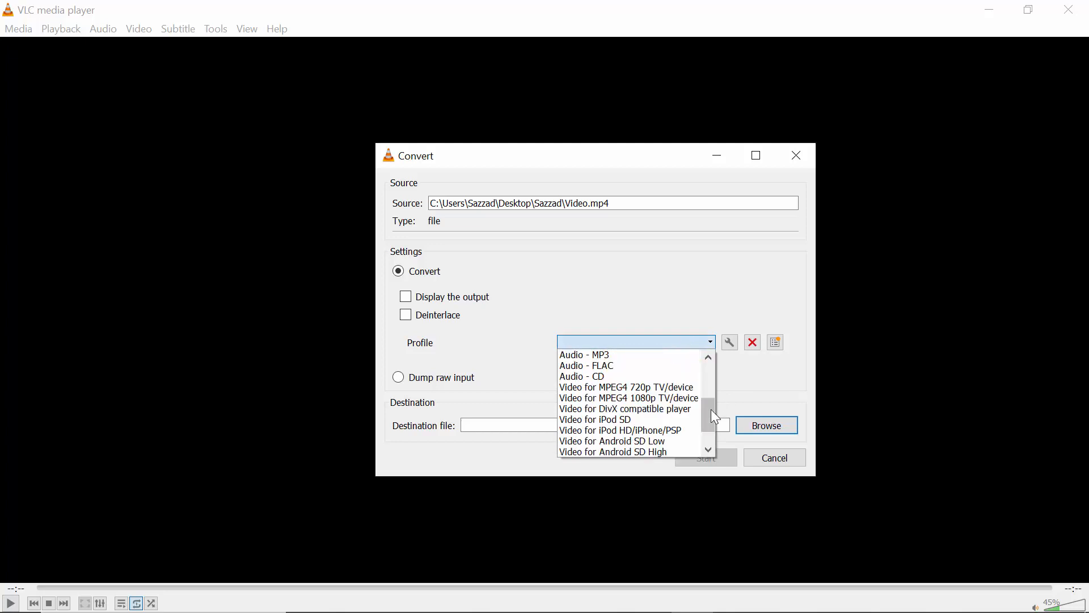
{"action": "left_click", "coordinate": [613, 354]}
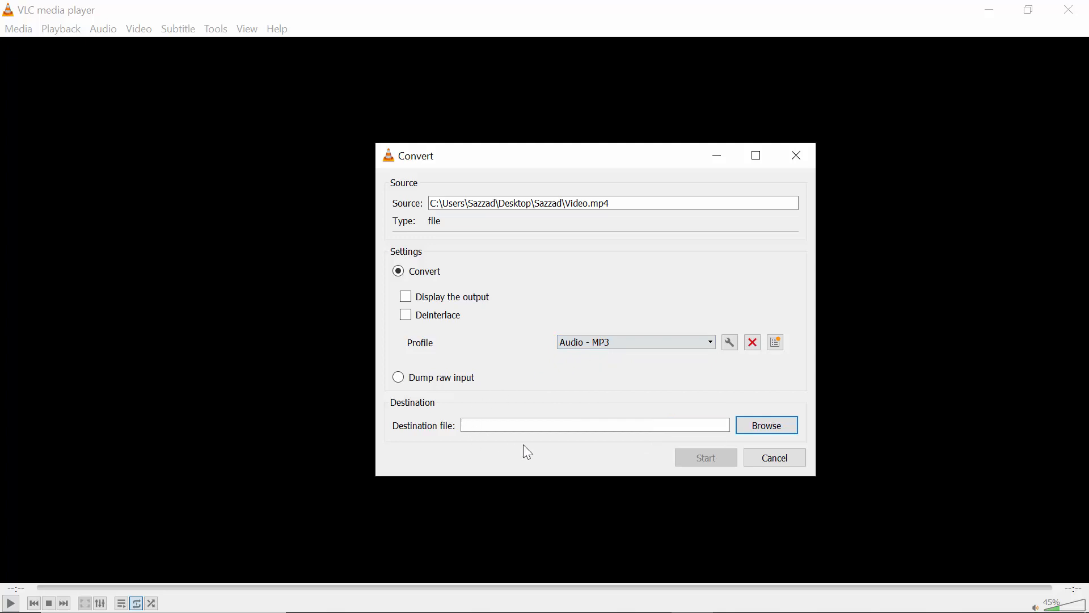
Step: Set the destination file to mp3.mp3 in the same desktop folder as the source video
{"action": "left_click", "coordinate": [790, 435]}
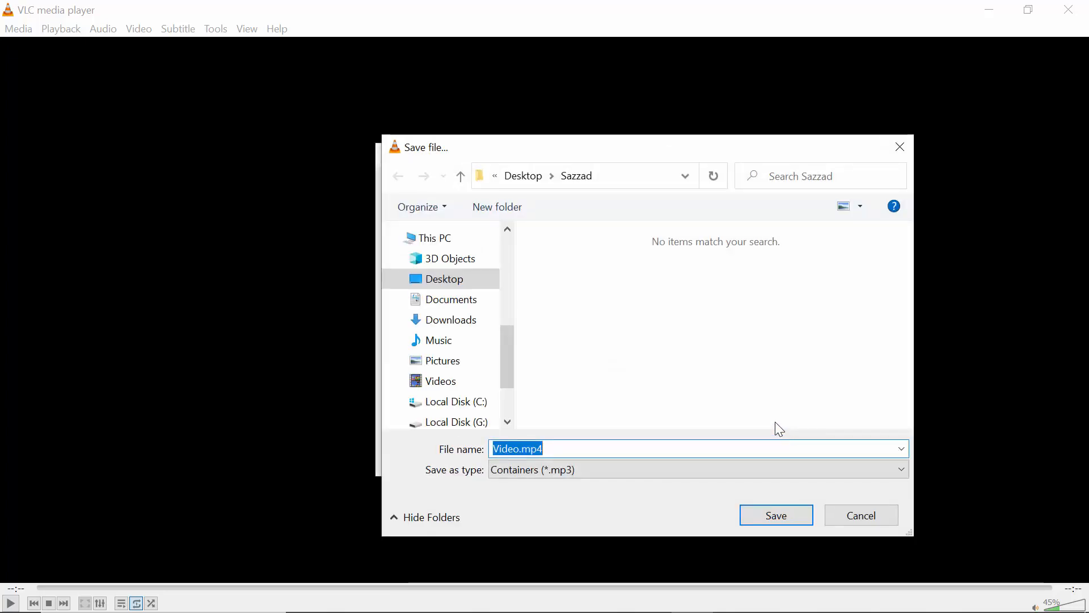
{"action": "scroll", "coordinate": [505, 237], "scroll_direction": "up", "scroll_amount": 3}
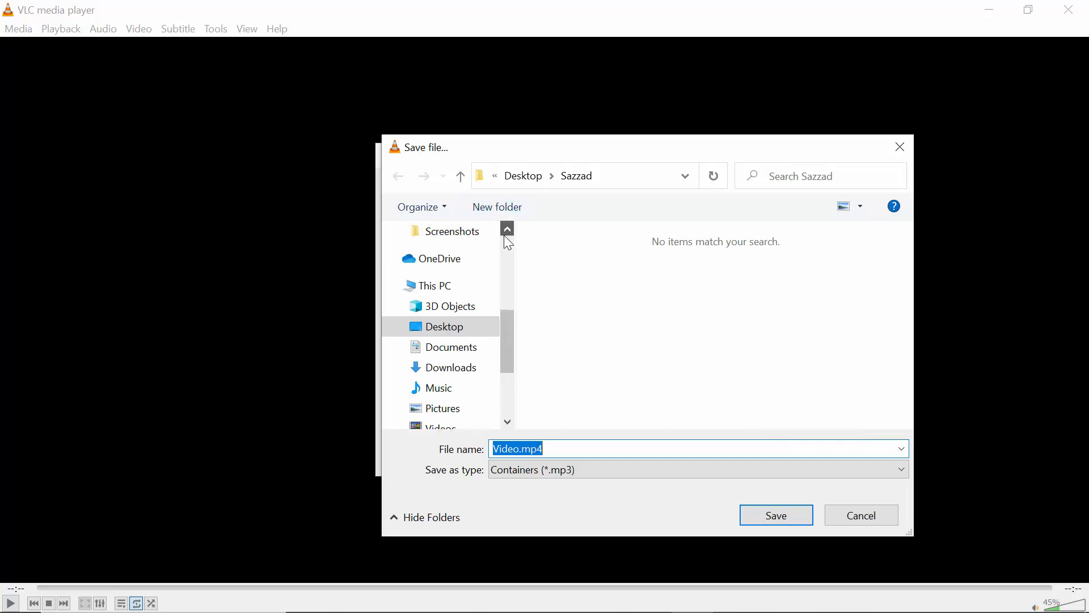
{"action": "scroll", "coordinate": [506, 238], "scroll_direction": "up", "scroll_amount": 3}
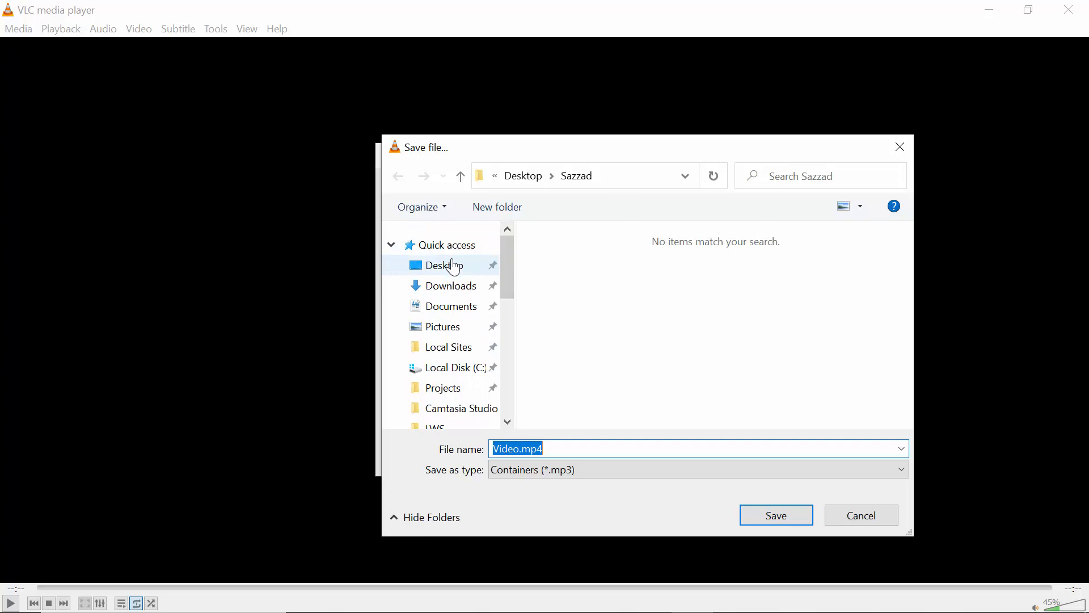
{"action": "left_click", "coordinate": [453, 267]}
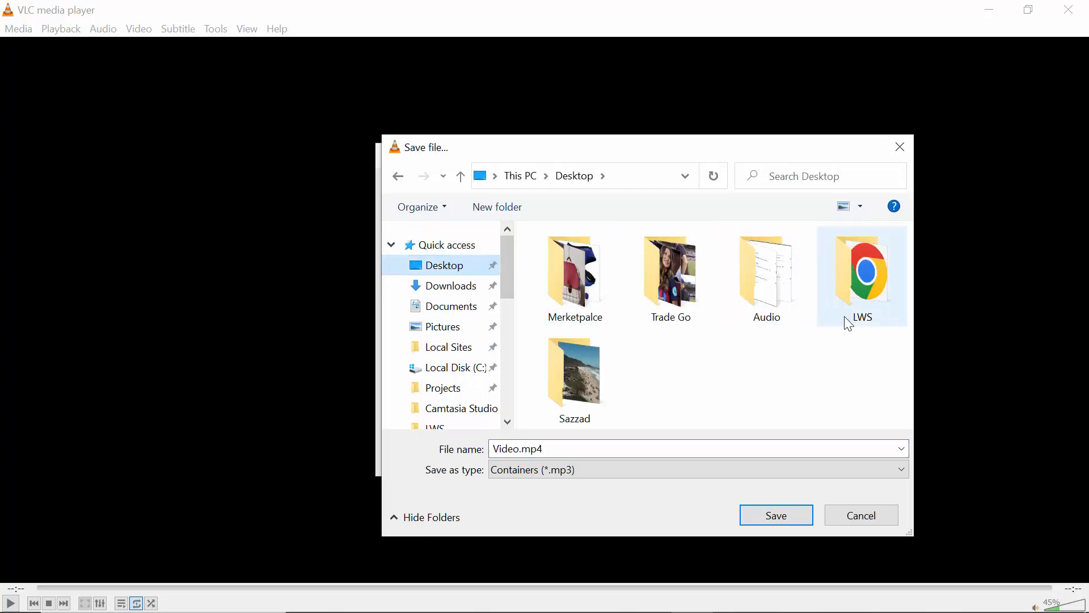
{"action": "double_click", "coordinate": [574, 378]}
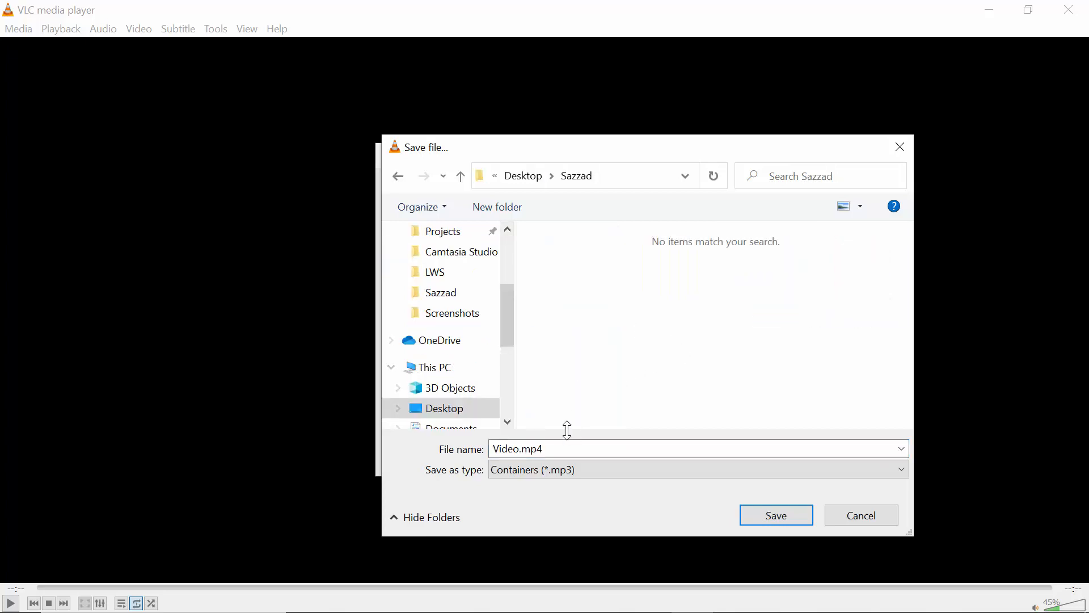
{"action": "left_click", "coordinate": [560, 446]}
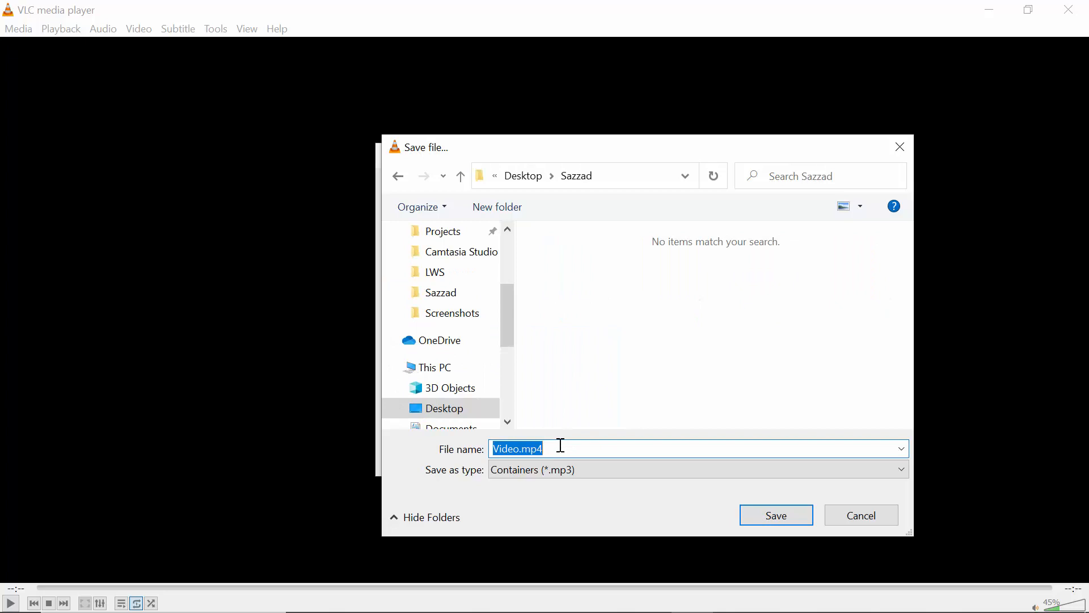
{"action": "type", "text": "mp3.mp3"}
{"action": "key", "text": "Left"}
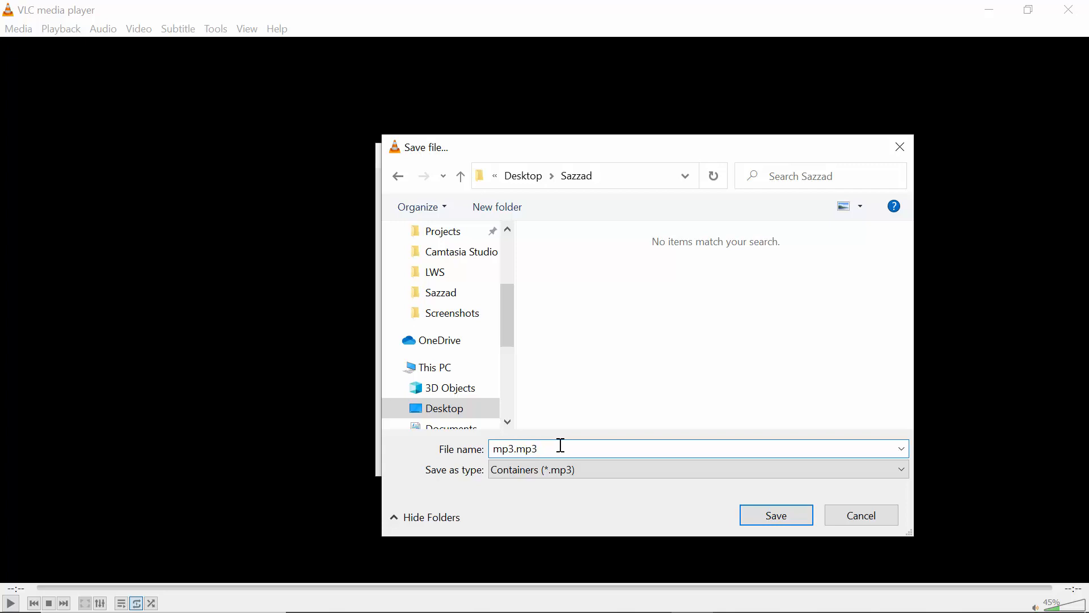
{"action": "left_click", "coordinate": [777, 515]}
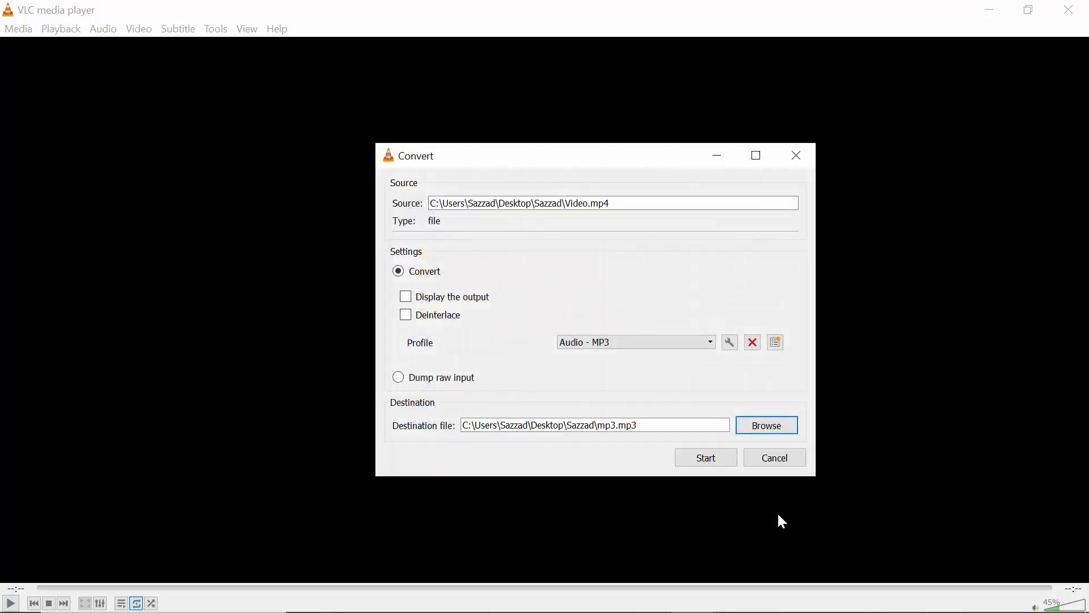
Step: Start the conversion, refresh the output folder, and answer the file-exists prompts, finally choosing to overwrite mp3.mp3
{"action": "left_click", "coordinate": [717, 457]}
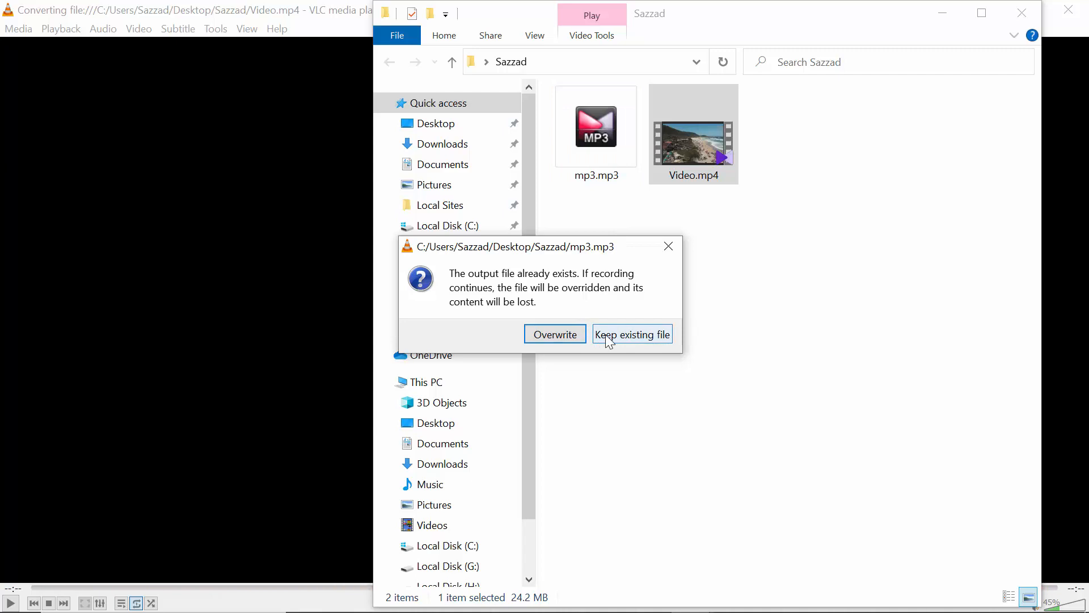
{"action": "left_click", "coordinate": [559, 335]}
{"action": "right_click", "coordinate": [594, 310]}
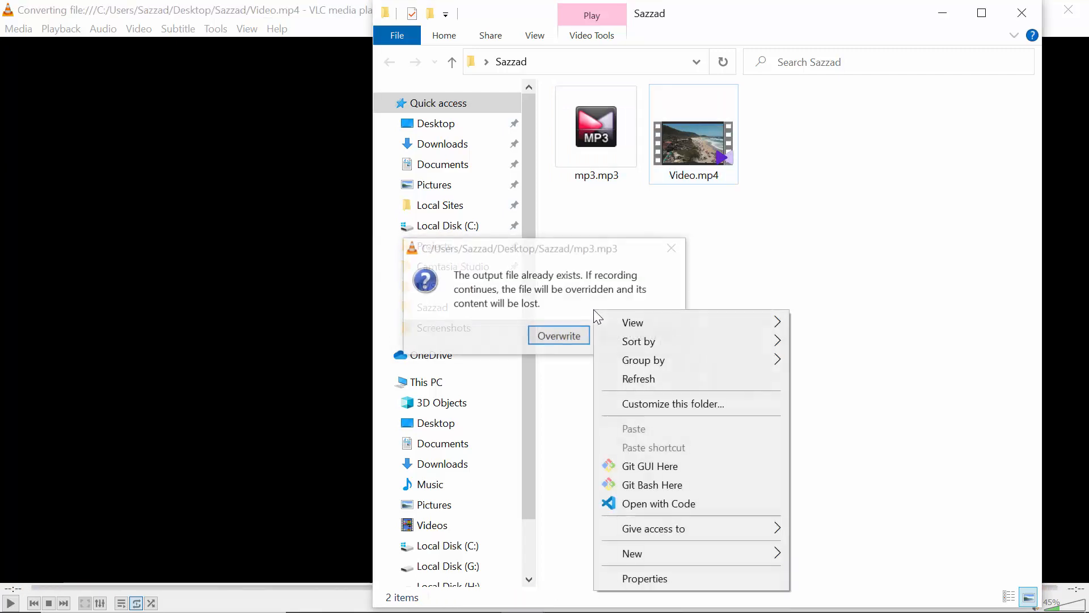
{"action": "left_click", "coordinate": [680, 377]}
{"action": "left_click", "coordinate": [656, 340]}
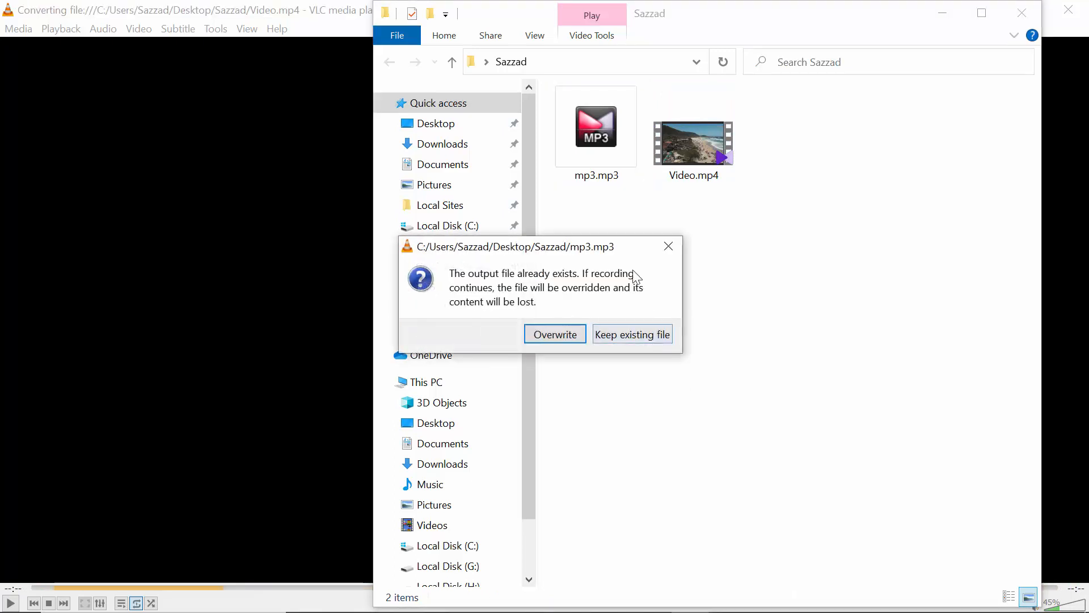
{"action": "left_click", "coordinate": [669, 247]}
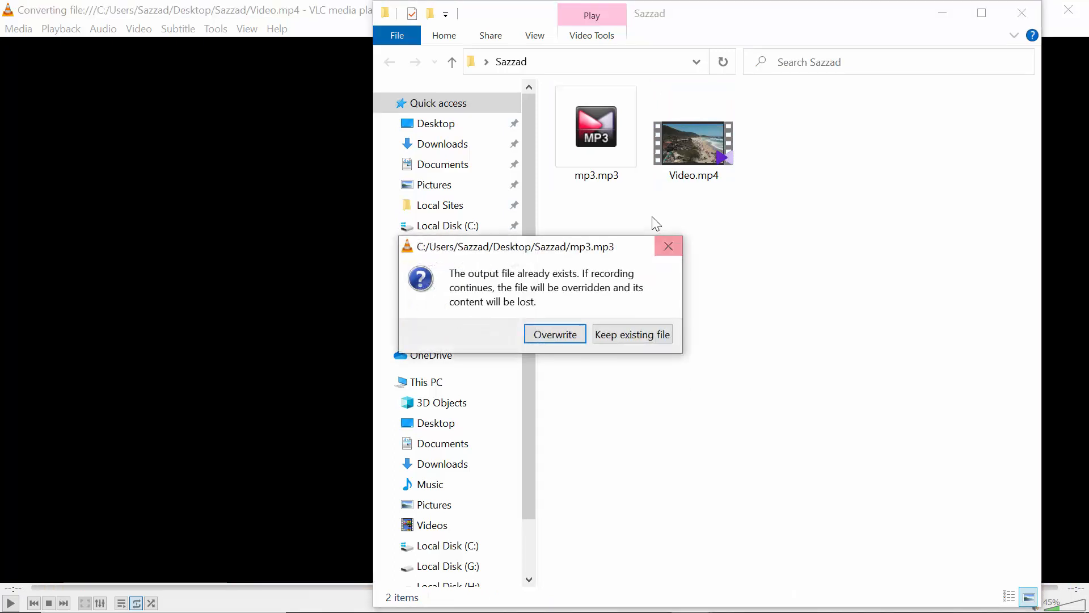
{"action": "left_click", "coordinate": [565, 336]}
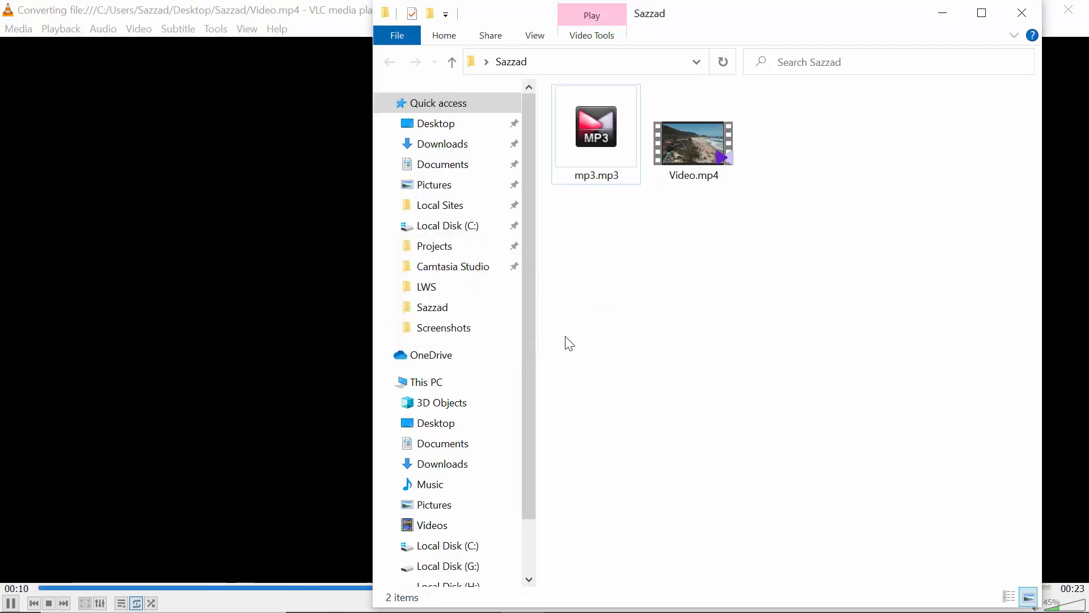
Step: Play the converted mp3.mp3 from the output folder in KMPlayer and bring the player window forward
{"action": "left_click", "coordinate": [596, 163]}
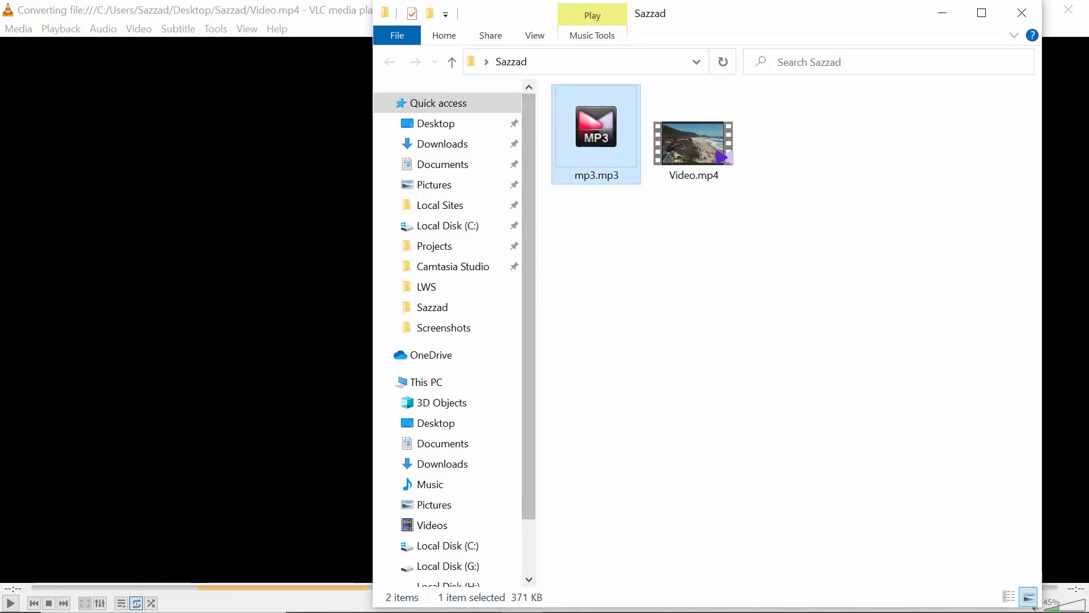
{"action": "mouse_move", "coordinate": [555, 612]}
{"action": "mouse_move", "coordinate": [437, 596]}
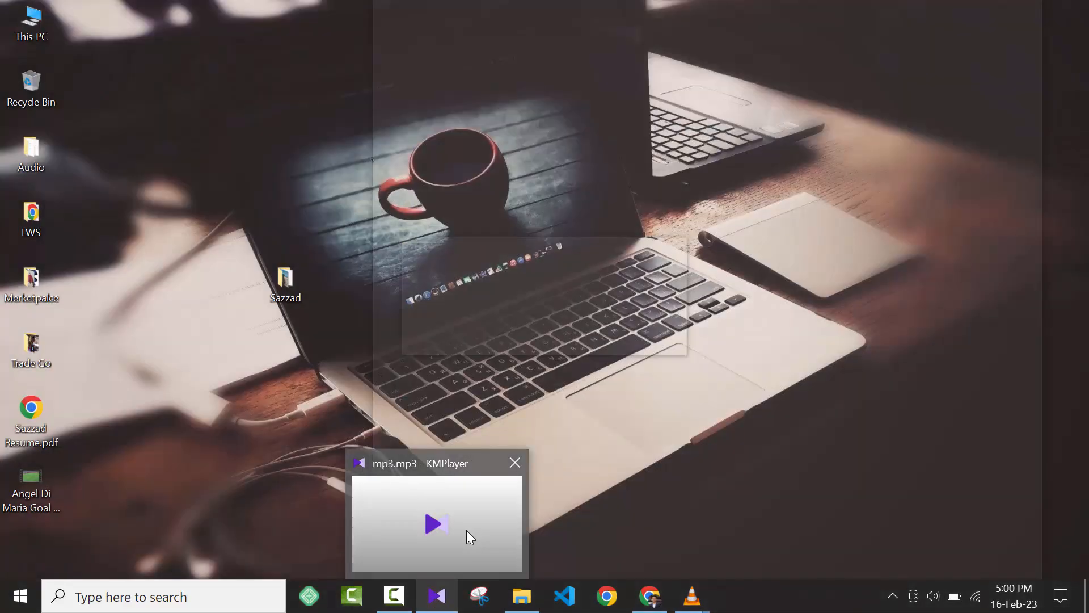
{"action": "left_click", "coordinate": [466, 530]}
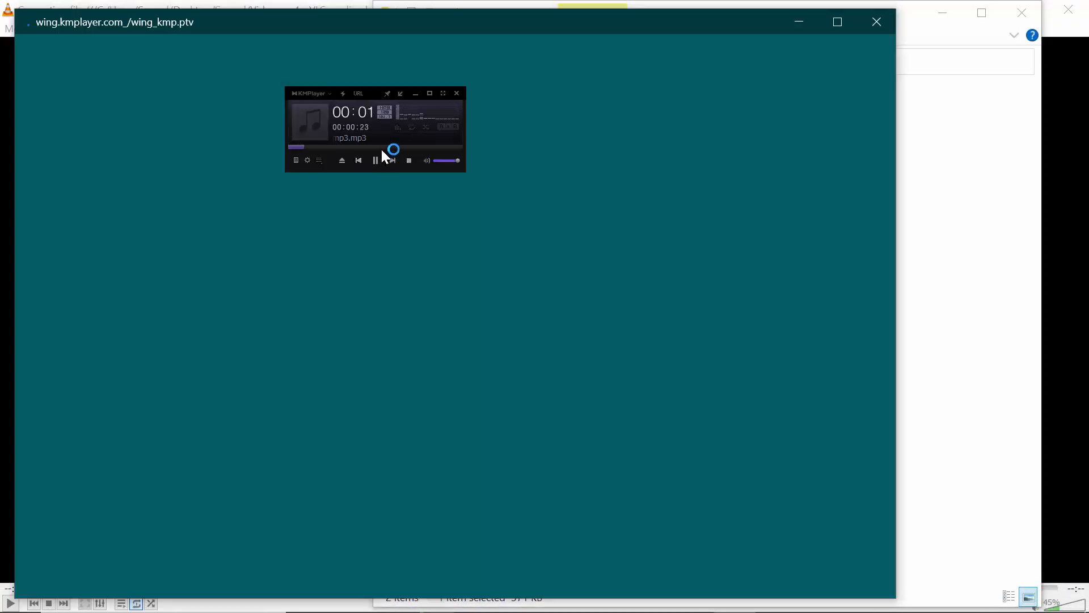
Step: Dismiss KMPlayer's web pop-up and new-version notice, and close the player and the output folder window
{"action": "left_click", "coordinate": [875, 21]}
{"action": "left_click_drag", "start_coordinate": [874, 21], "coordinate": [1, 104]}
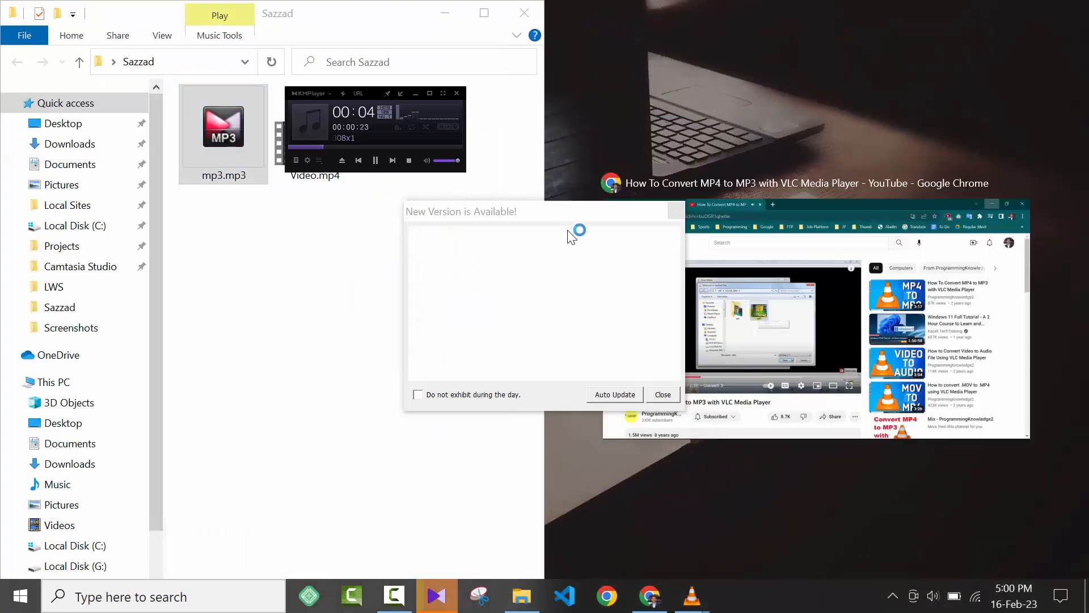
{"action": "left_click", "coordinate": [663, 395]}
{"action": "left_click", "coordinate": [663, 394]}
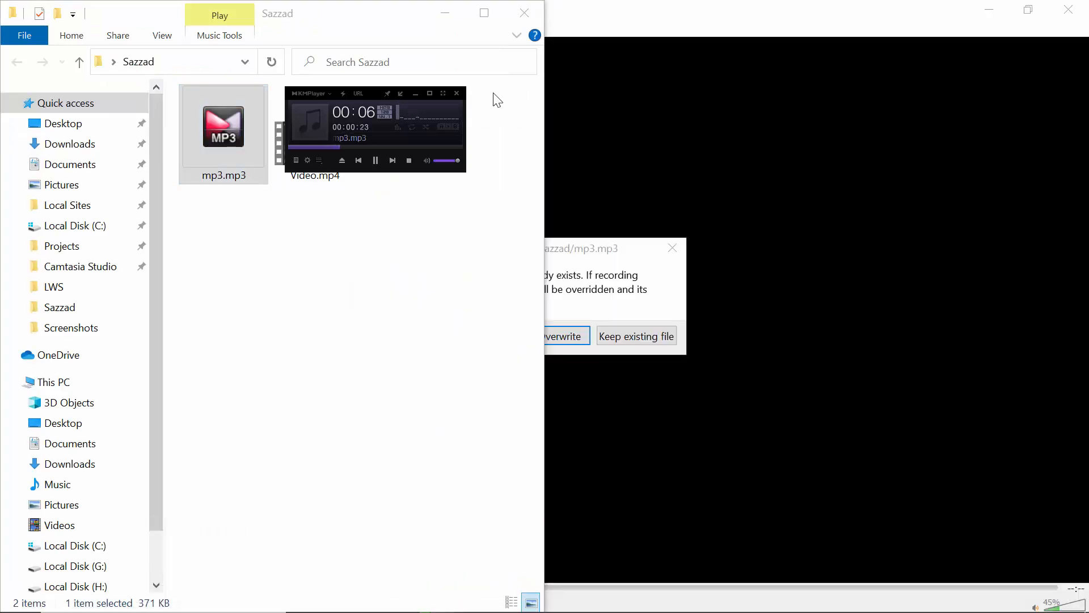
{"action": "left_click", "coordinate": [457, 93]}
{"action": "left_click", "coordinate": [526, 13]}
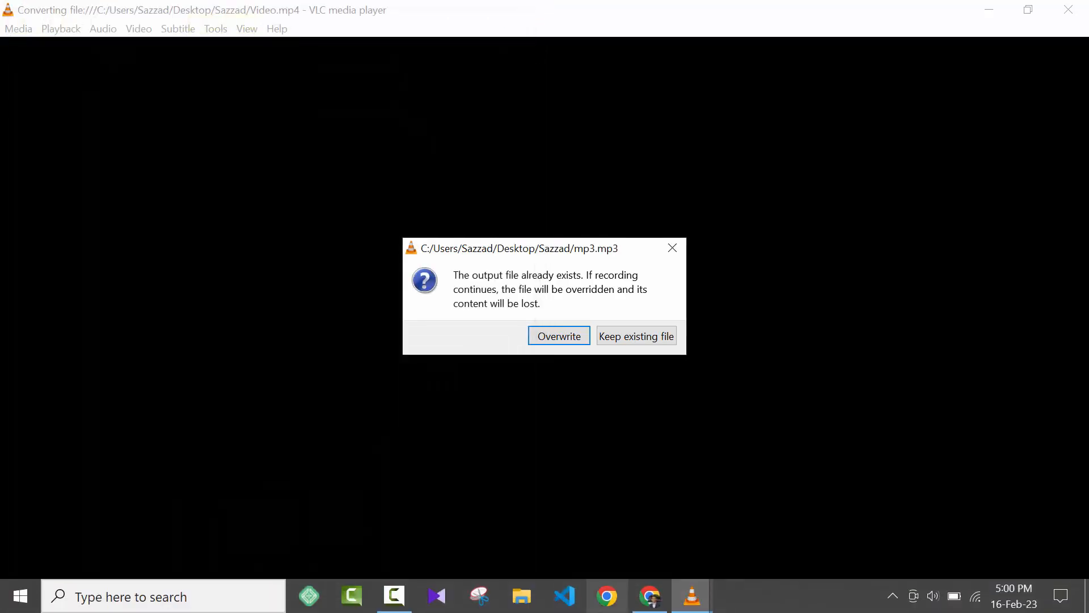
Step: Switch to File Explorer and reopen the output folder on the Desktop that holds mp3.mp3
{"action": "left_click", "coordinate": [528, 601]}
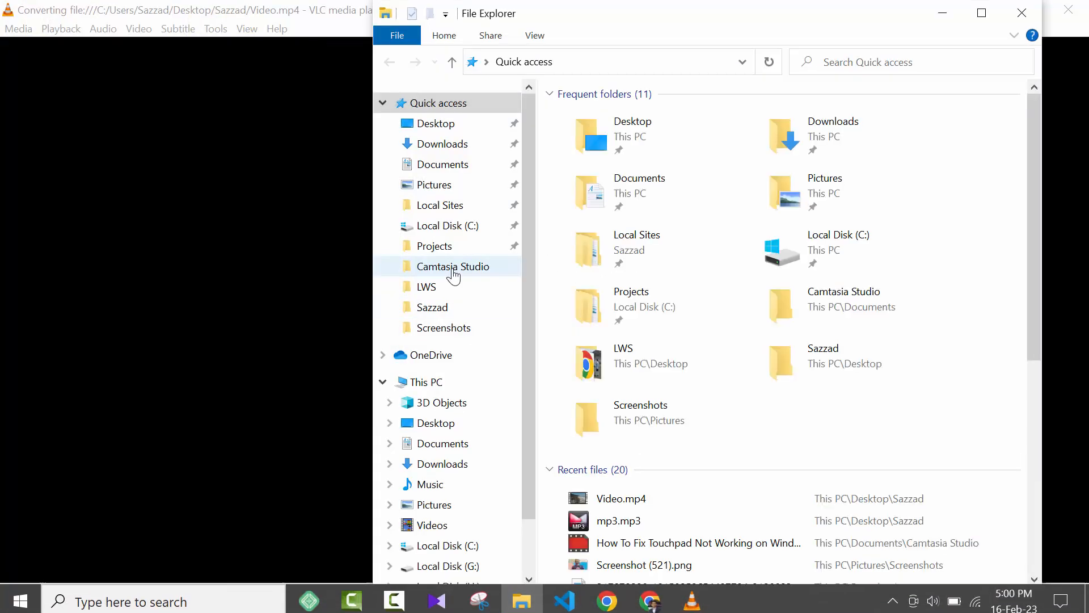
{"action": "left_click", "coordinate": [467, 126]}
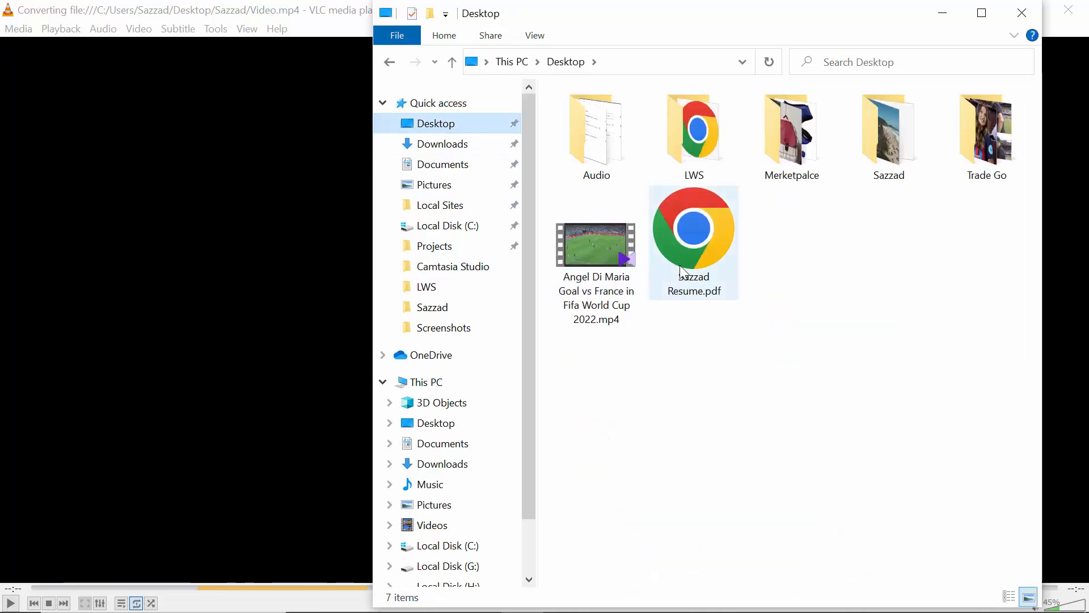
{"action": "right_click", "coordinate": [893, 165]}
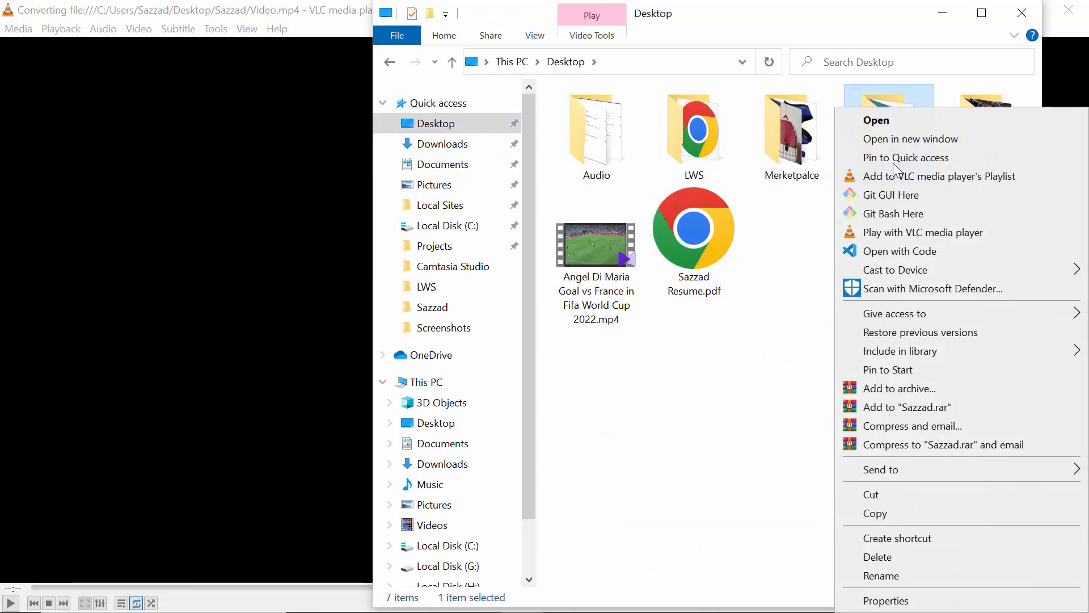
{"action": "left_click", "coordinate": [890, 123]}
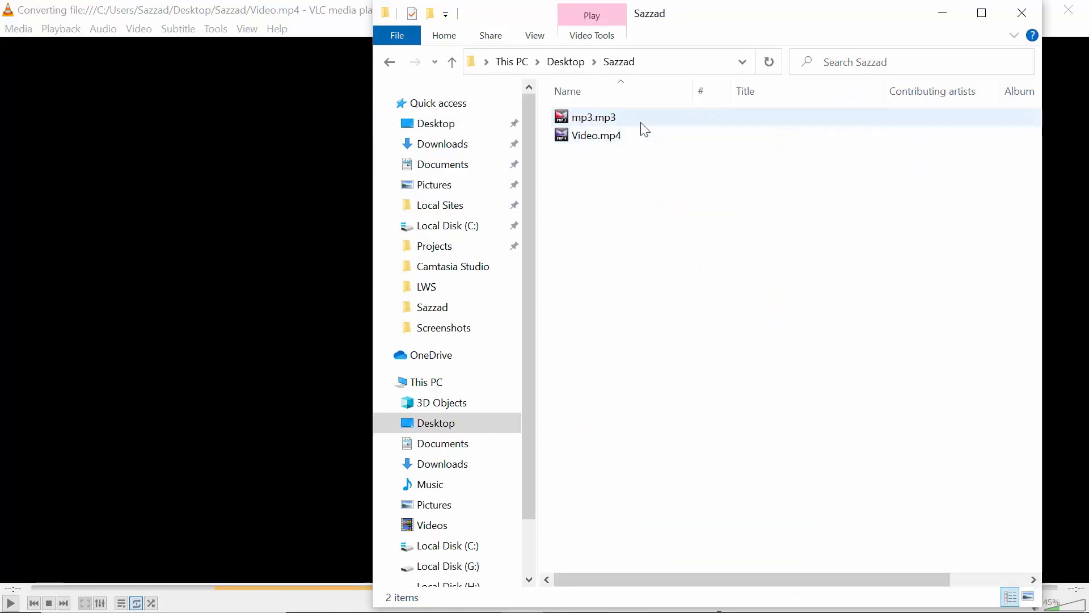
Step: Open mp3.mp3 with a program chosen from the Open with options and view the file's properties
{"action": "left_click", "coordinate": [615, 119]}
{"action": "right_click", "coordinate": [616, 119]}
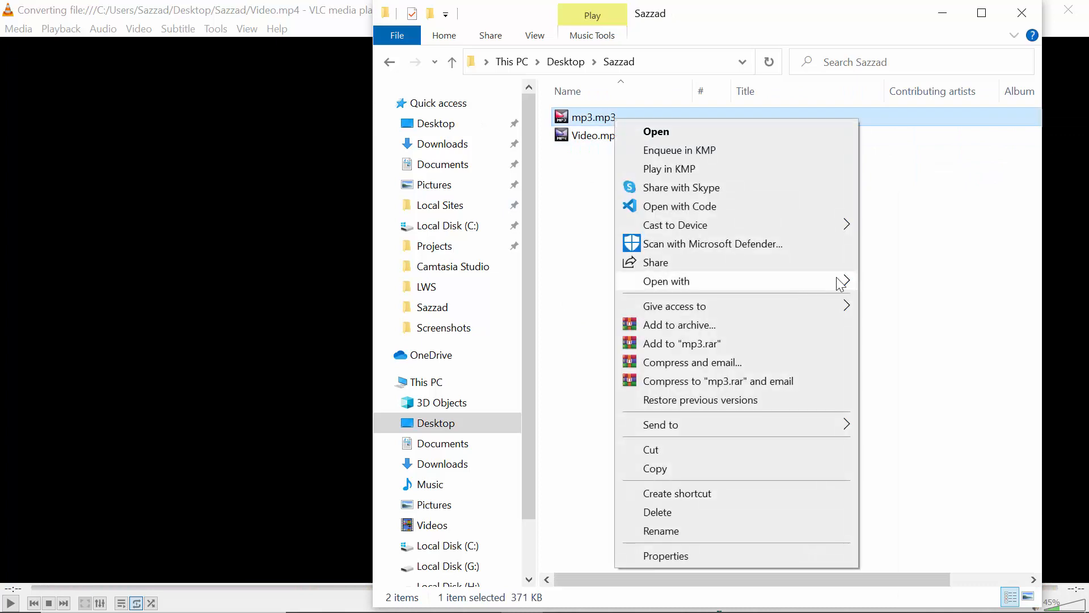
{"action": "mouse_move", "coordinate": [839, 281]}
{"action": "left_click", "coordinate": [909, 328]}
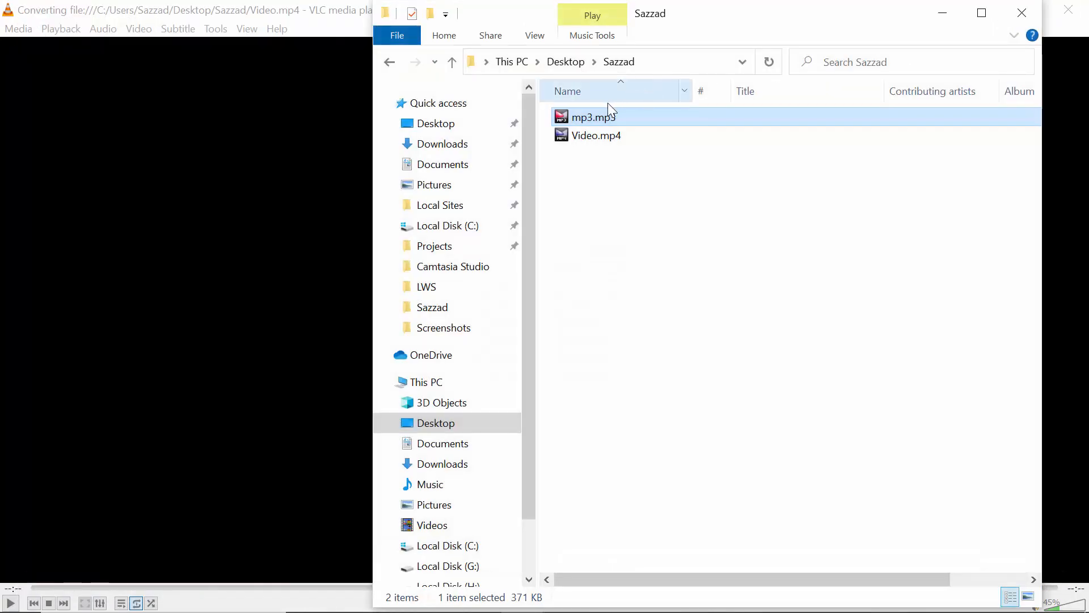
{"action": "right_click", "coordinate": [588, 116]}
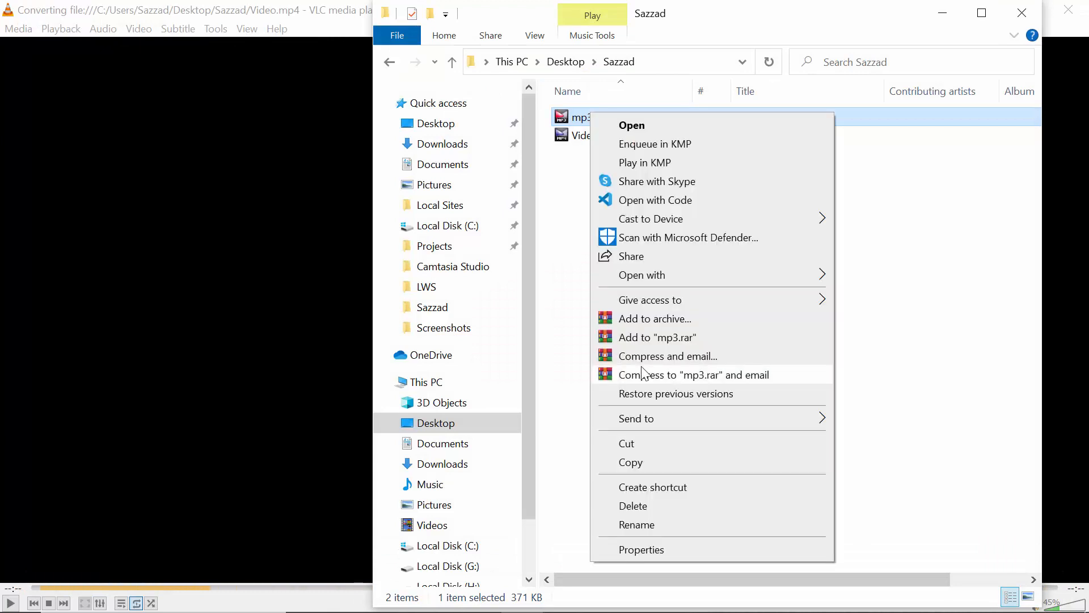
{"action": "left_click", "coordinate": [646, 549]}
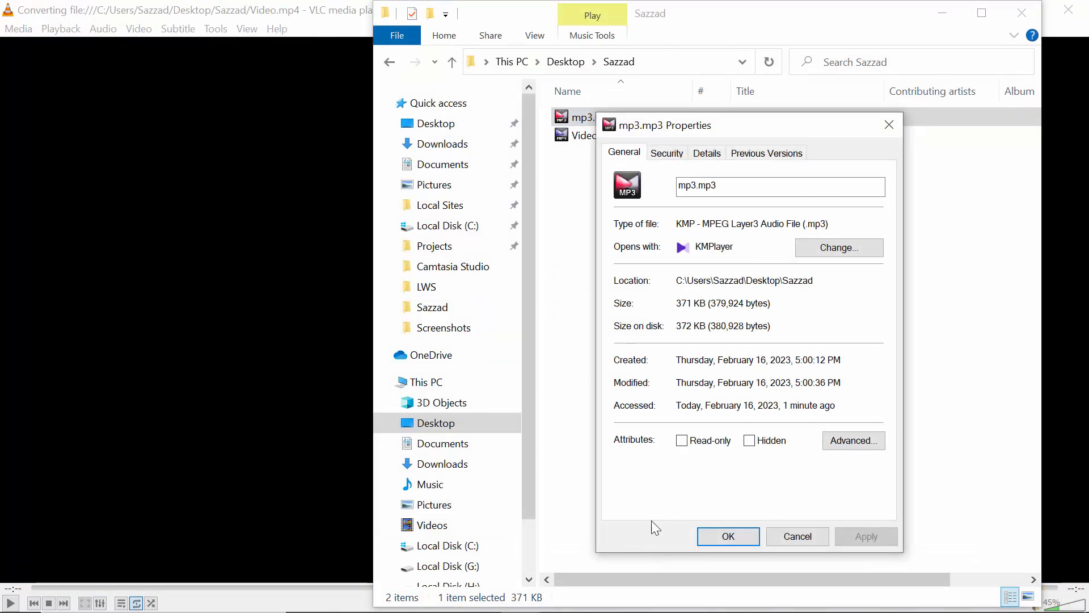